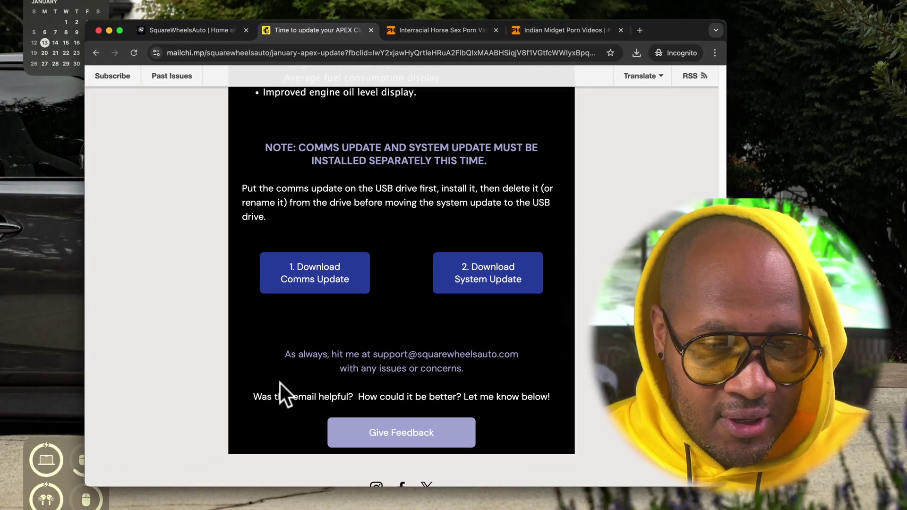
Review the January APEX update email, from the feature list to the separate comms and system installation note
scroll(355, 261, up, 15)
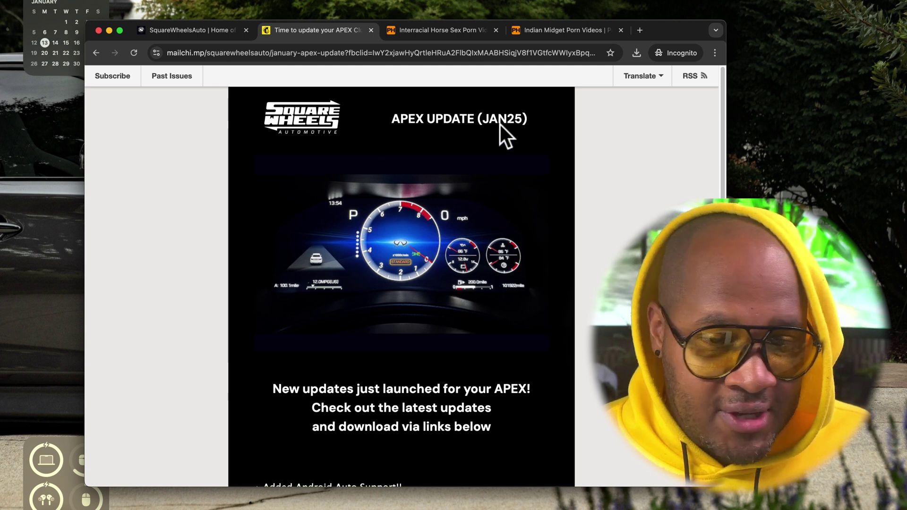
scroll(438, 417, down, 6)
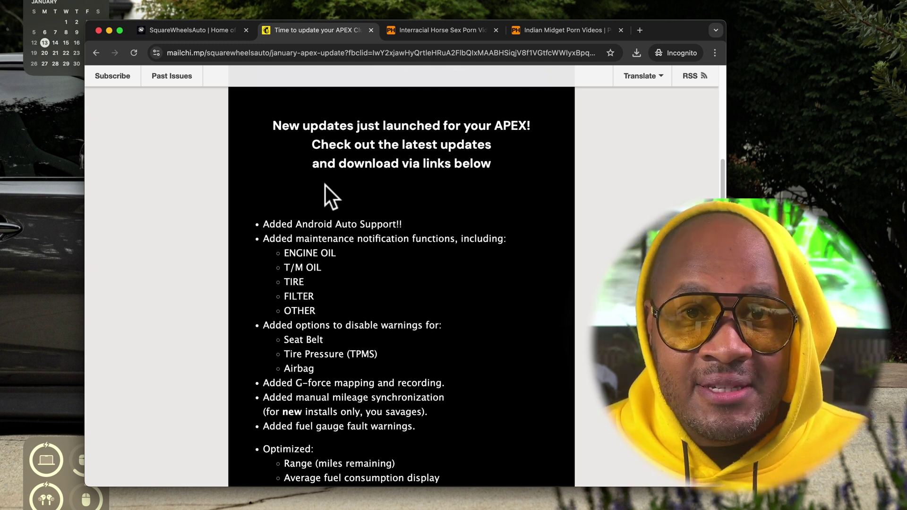
scroll(344, 259, down, 2)
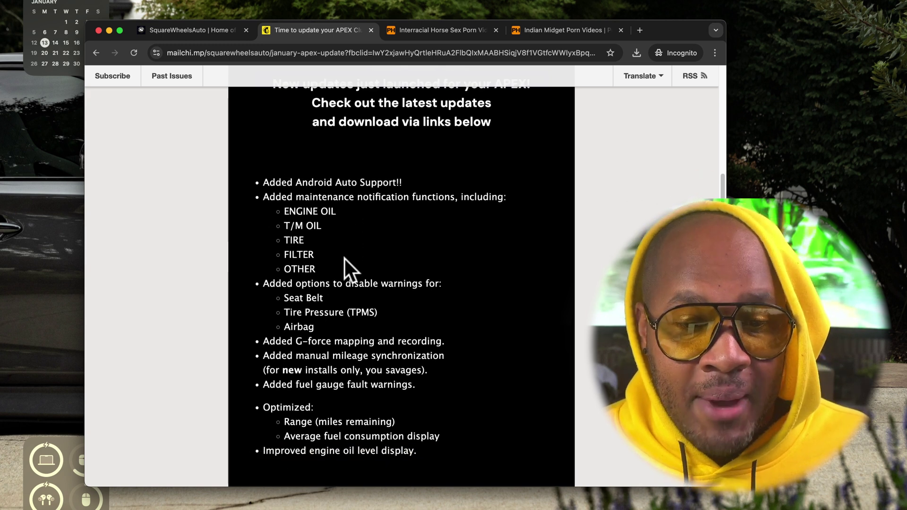
scroll(344, 259, down, 2)
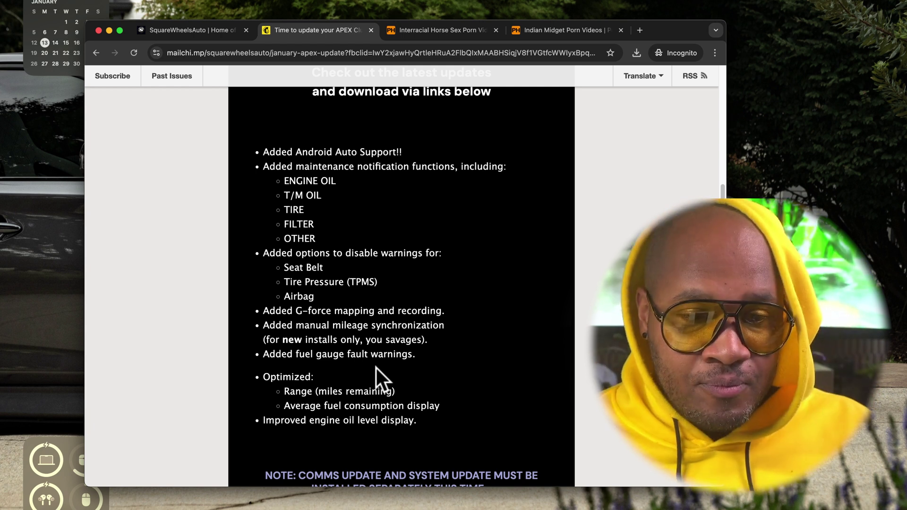
scroll(384, 364, down, 5)
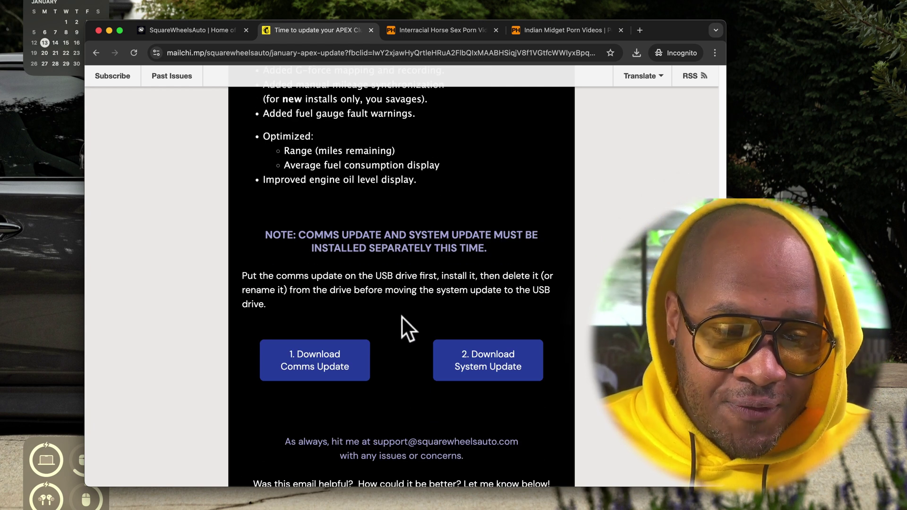
scroll(399, 293, down, 1)
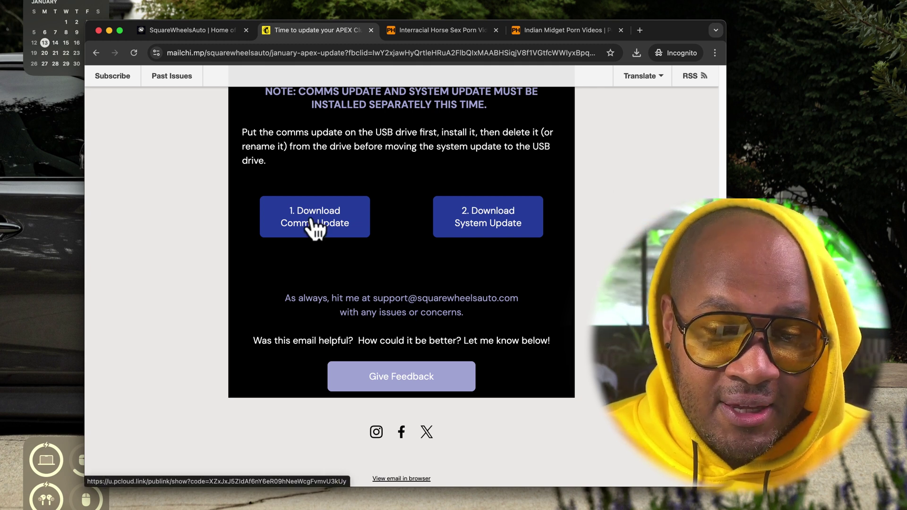
Open the comms update's pCloud page from the email and start the direct download of can_app.bin
click(316, 228)
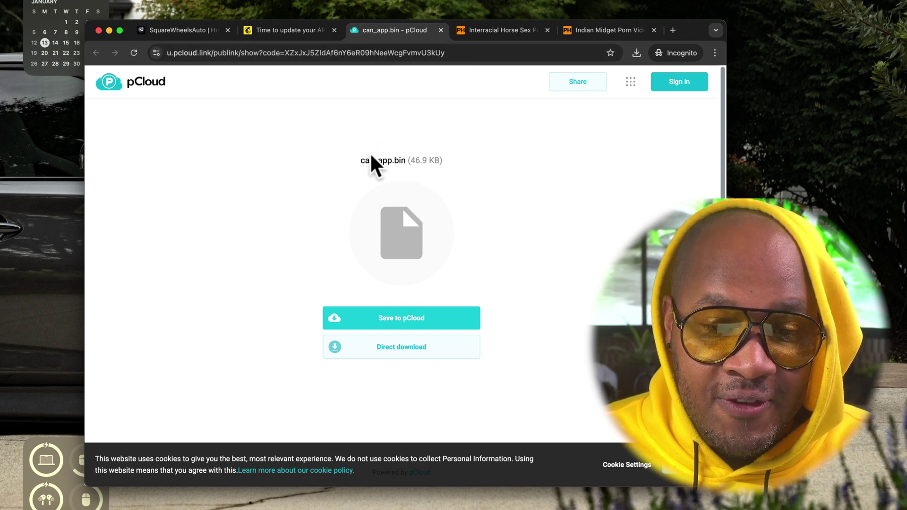
drag(360, 160, 405, 163)
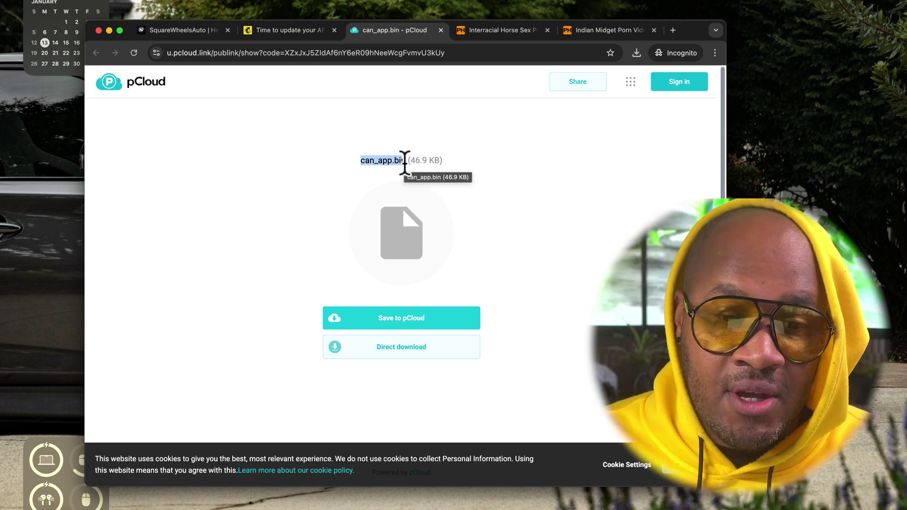
click(405, 163)
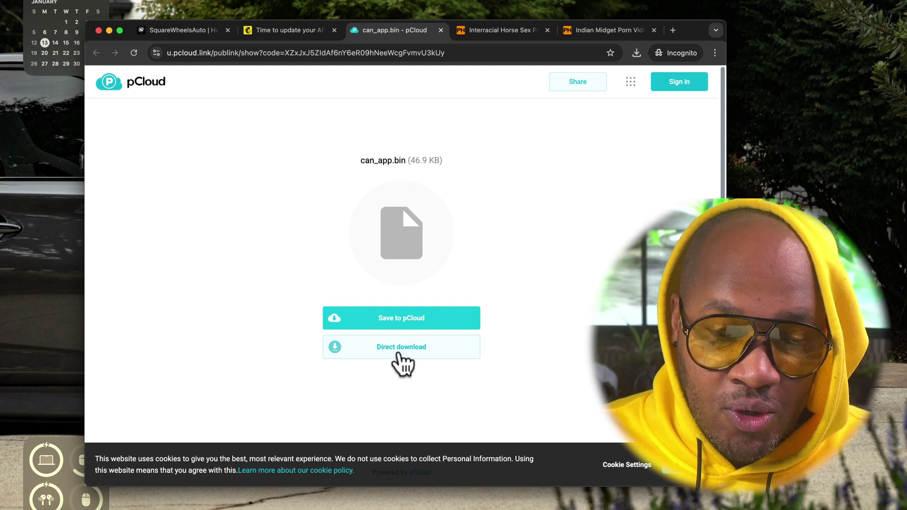
click(398, 353)
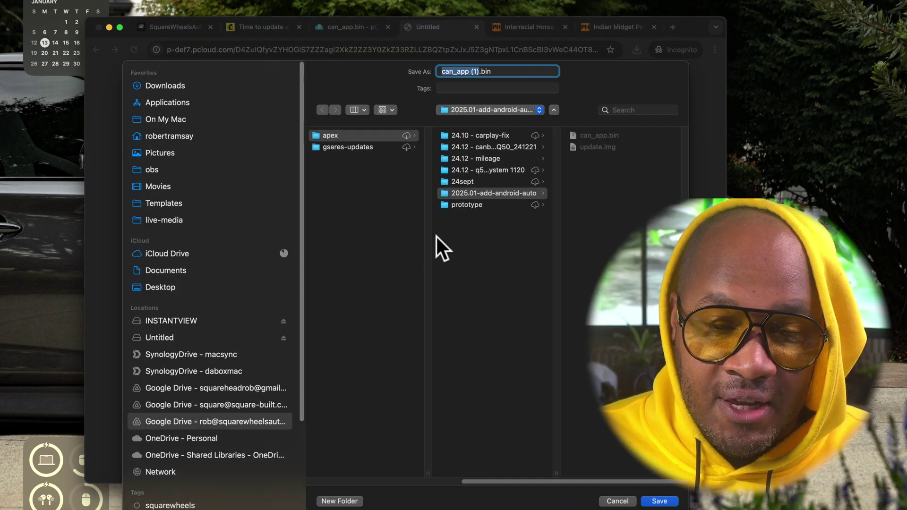
Save the comms update as can_app.bin in the 2025.01-add-android-auto folder, replacing the existing file
click(604, 136)
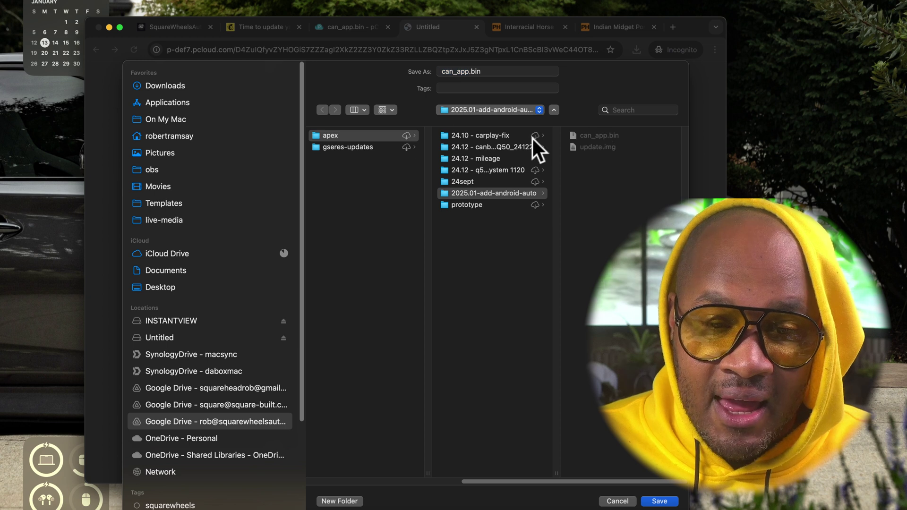
click(469, 71)
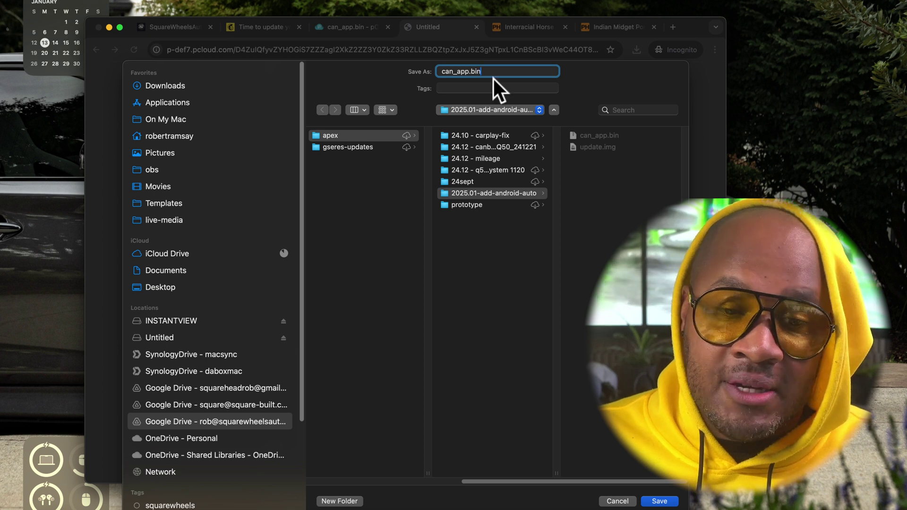
drag(485, 72, 445, 71)
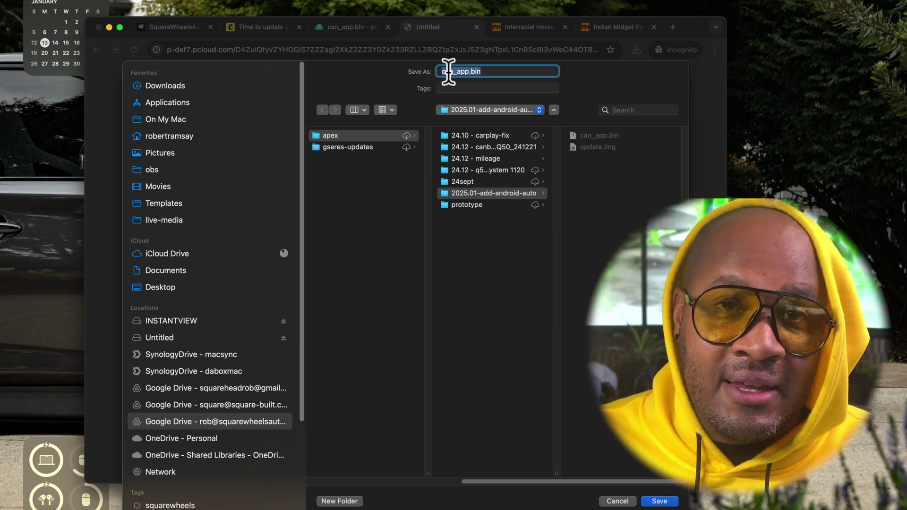
drag(486, 72, 440, 71)
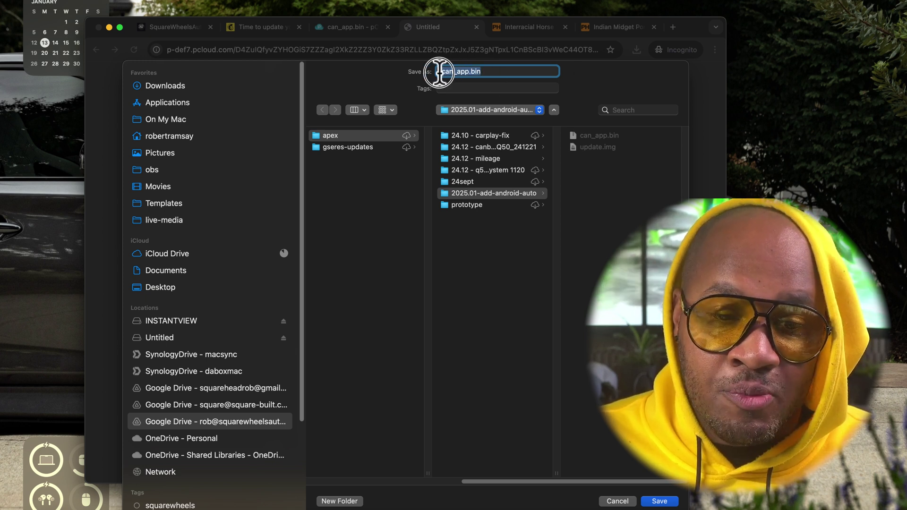
click(489, 72)
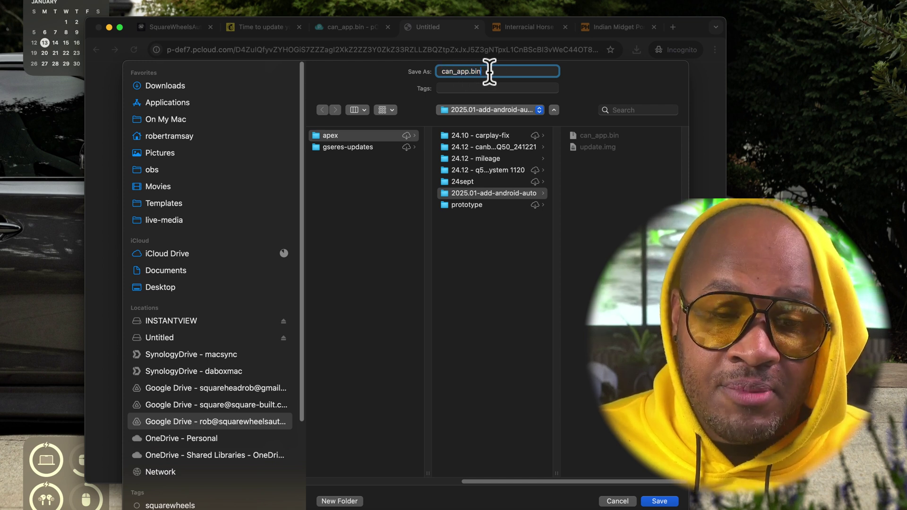
drag(489, 72, 436, 71)
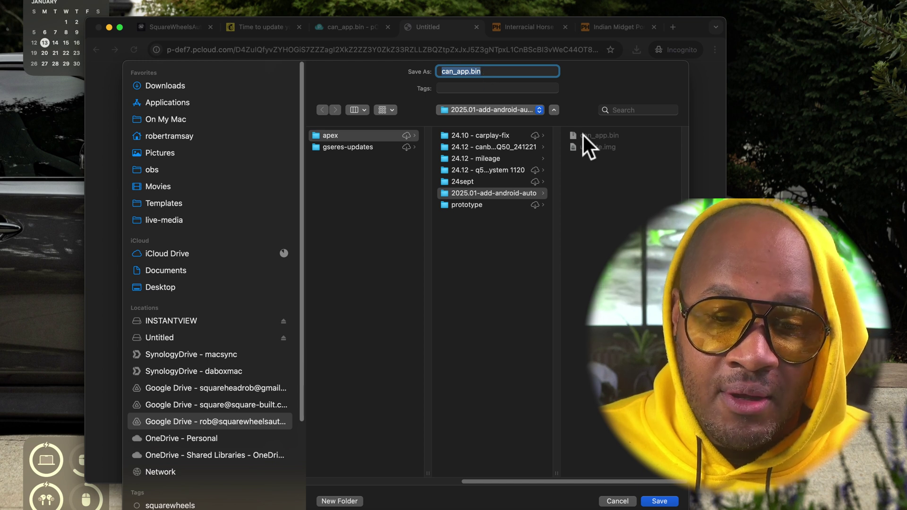
click(662, 501)
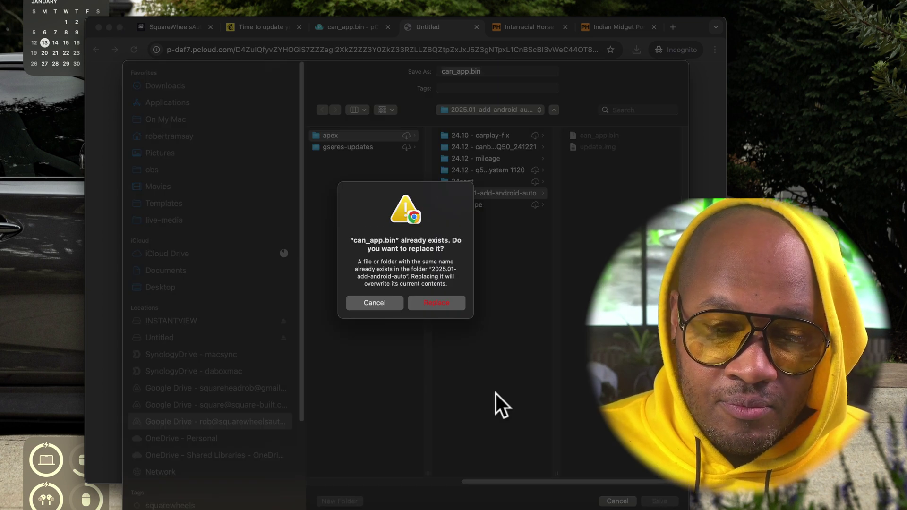
click(437, 303)
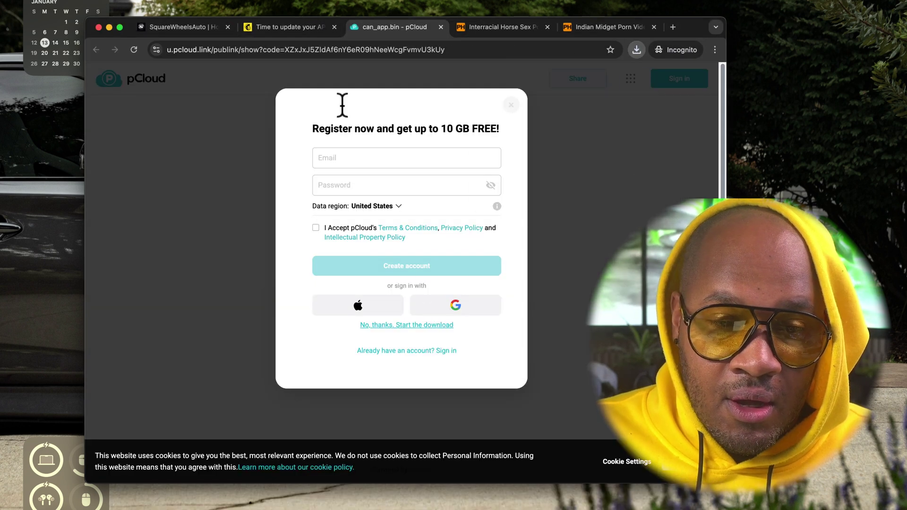
Return to the update email, open the system update's pCloud page and start the direct download of update.img
click(301, 27)
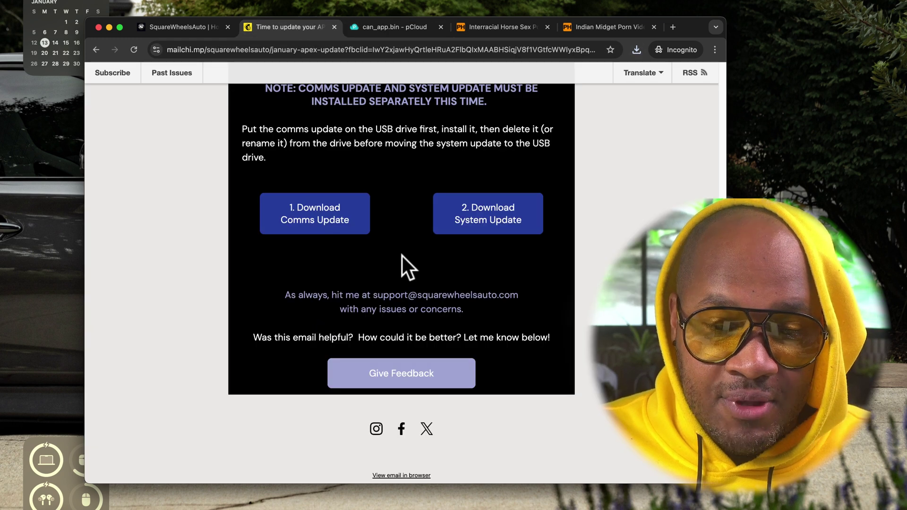
click(493, 218)
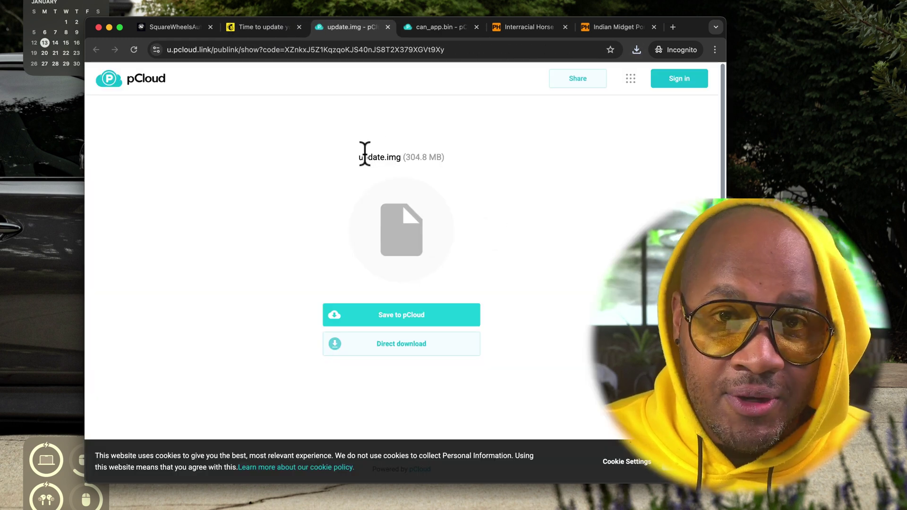
drag(359, 157, 406, 156)
click(451, 159)
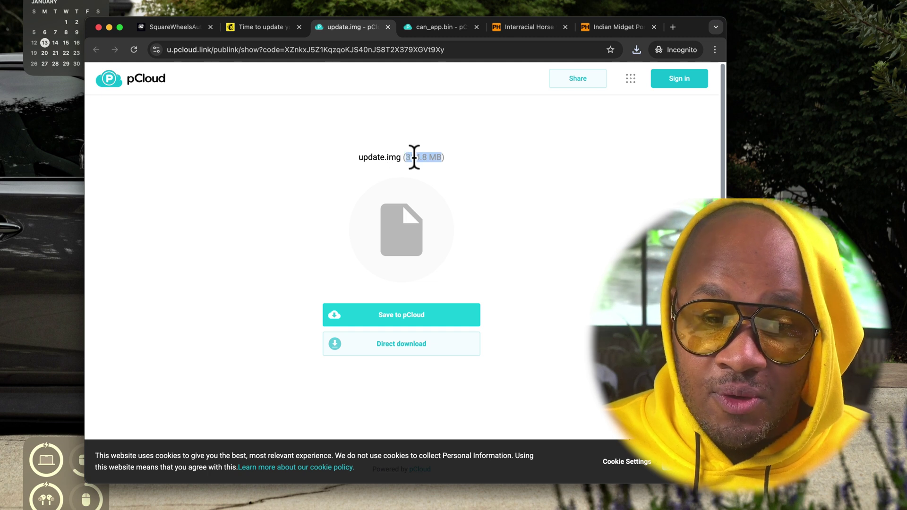
click(445, 159)
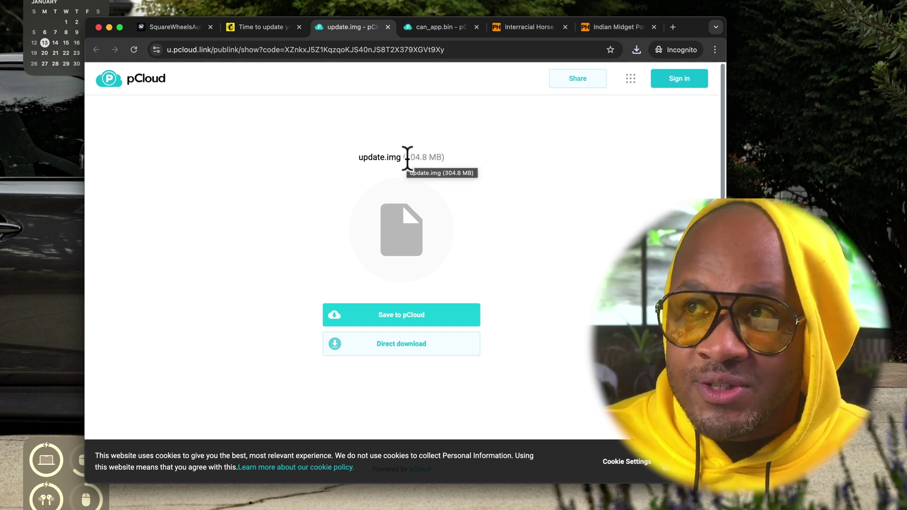
click(387, 346)
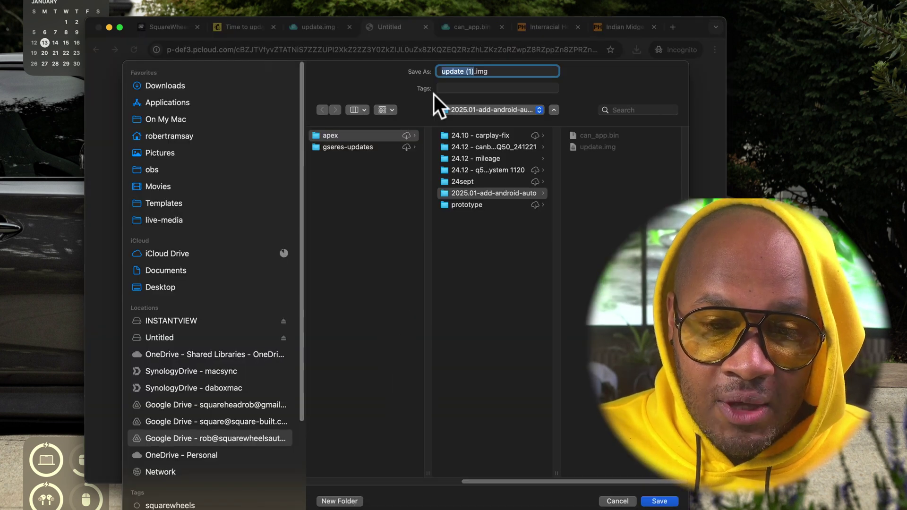
Save the system update as update.img in the 2025.01-add-android-auto folder, replacing the existing file
click(468, 71)
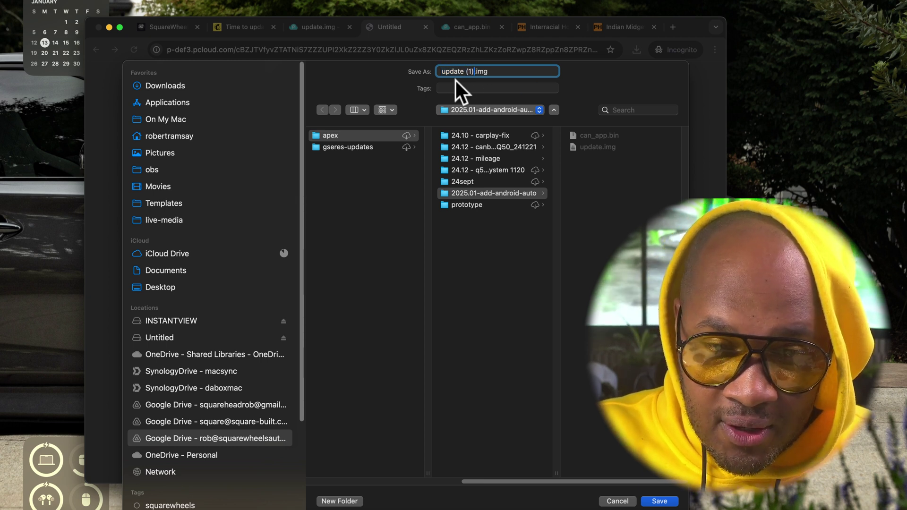
key(BackSpace)
key(BackSpace)
key(BackSpace)
key(BackSpace)
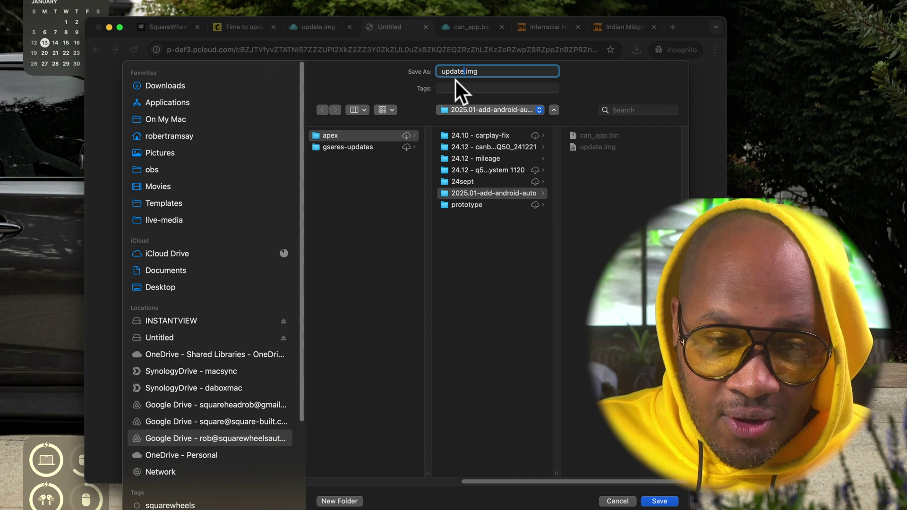
click(593, 146)
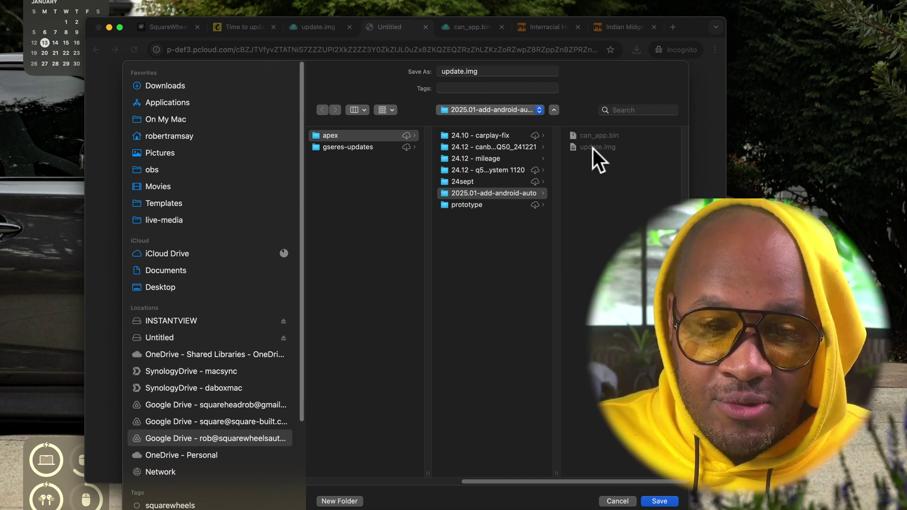
click(659, 500)
click(431, 305)
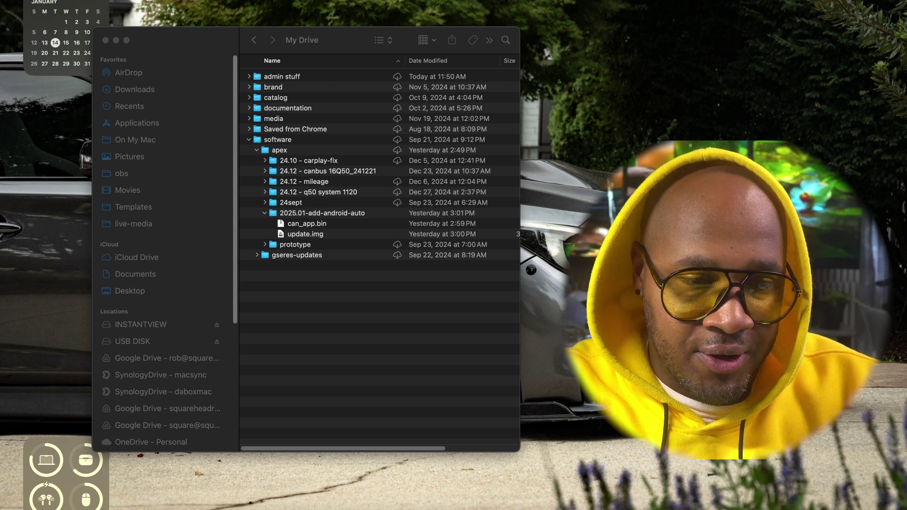
In Finder, copy can_app.bin from the 2025.01-add-android-auto folder to the USB DISK drive
drag(227, 40, 248, 40)
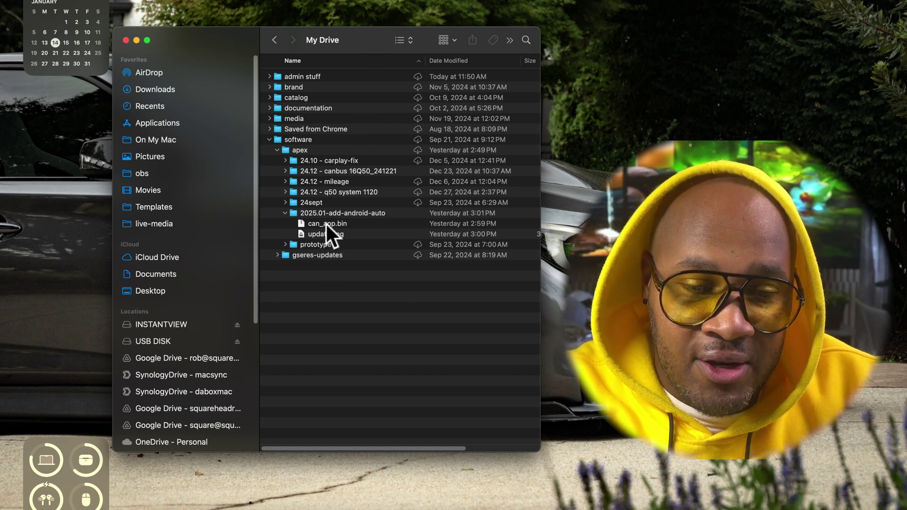
drag(326, 222, 180, 339)
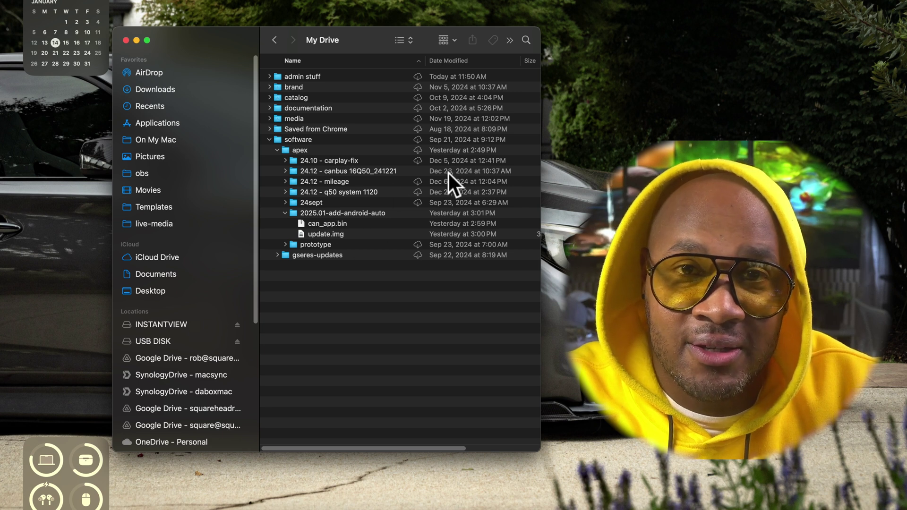
click(164, 340)
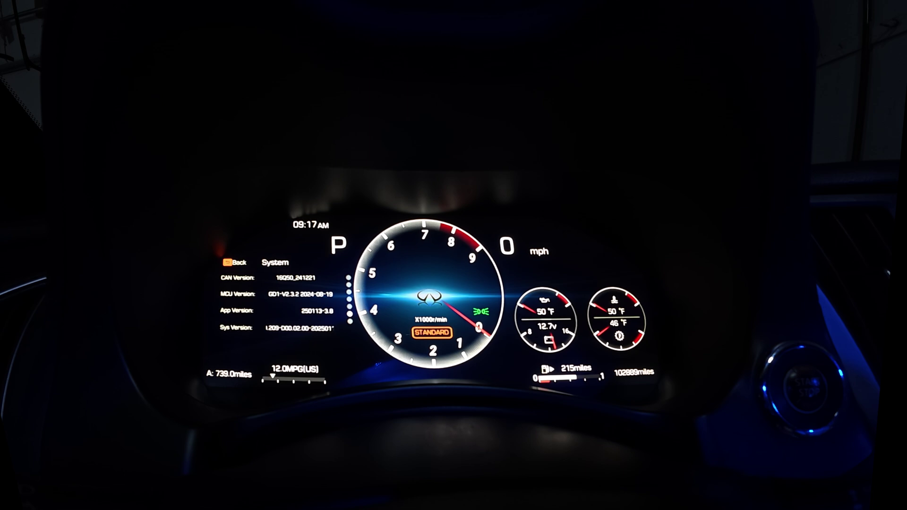
key(Escape)
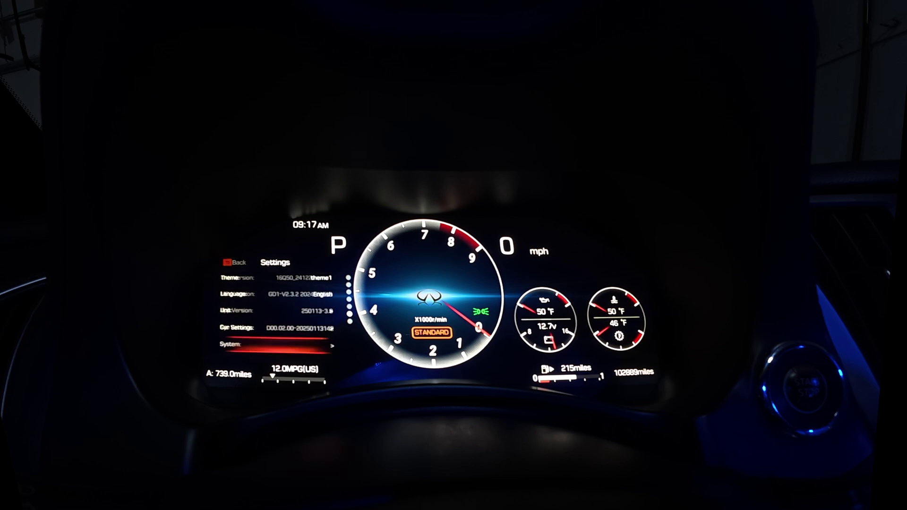
key(Up)
key(Return)
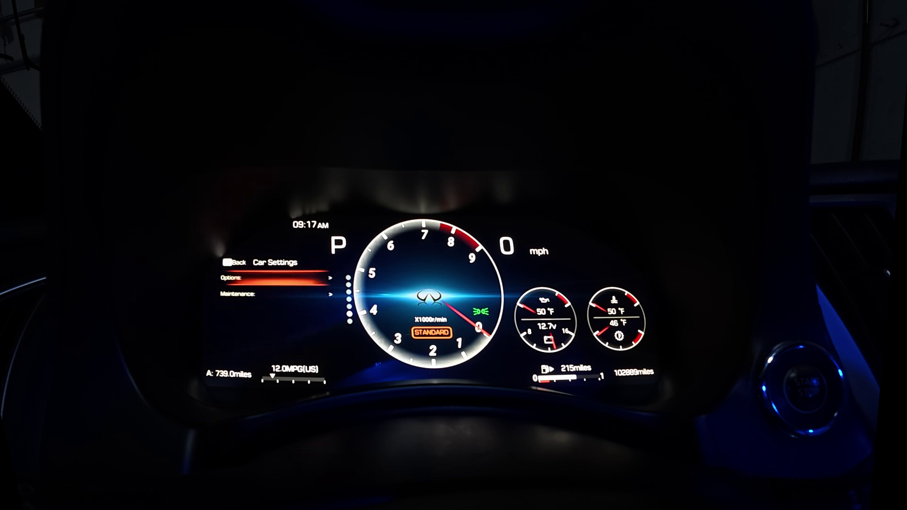
key(Return)
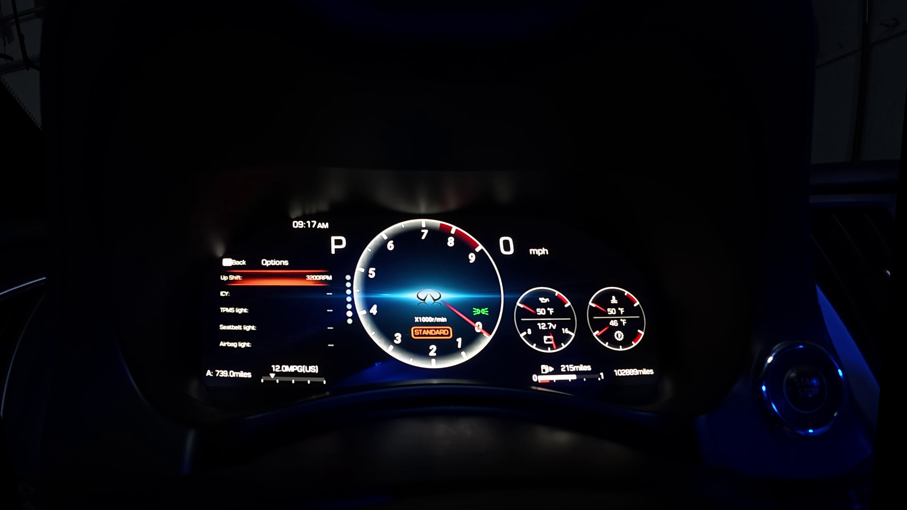